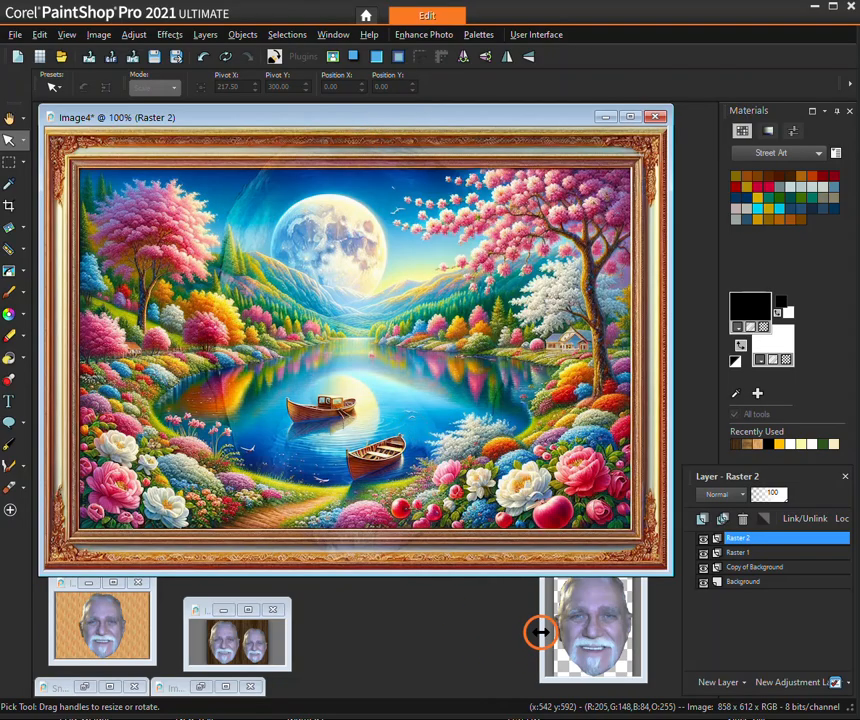
Step: Copy the transparent face cutout and paste it as a new layer into the framed landscape image
left_click(540, 631)
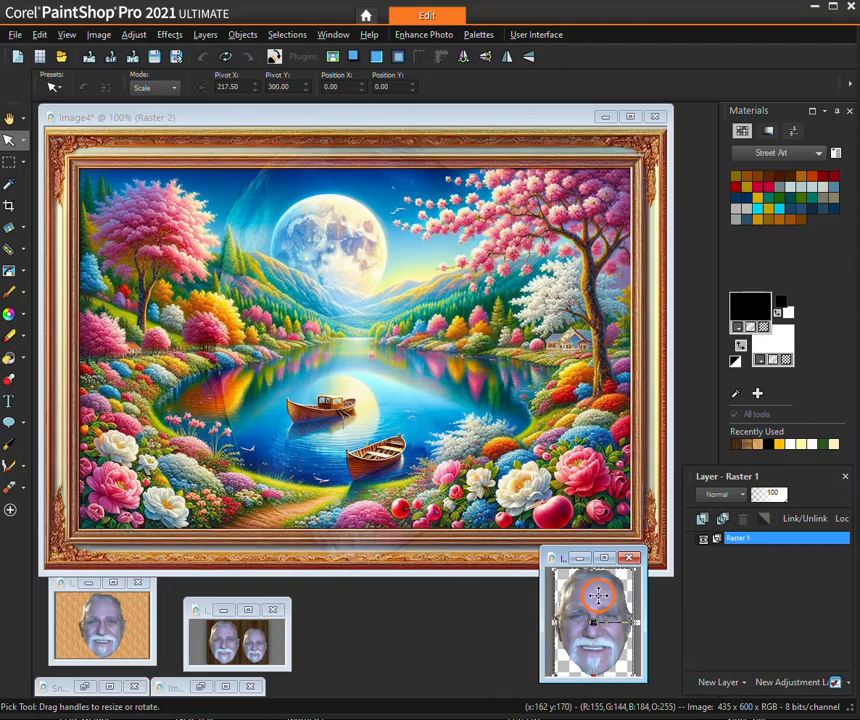
mouse_move(737, 545)
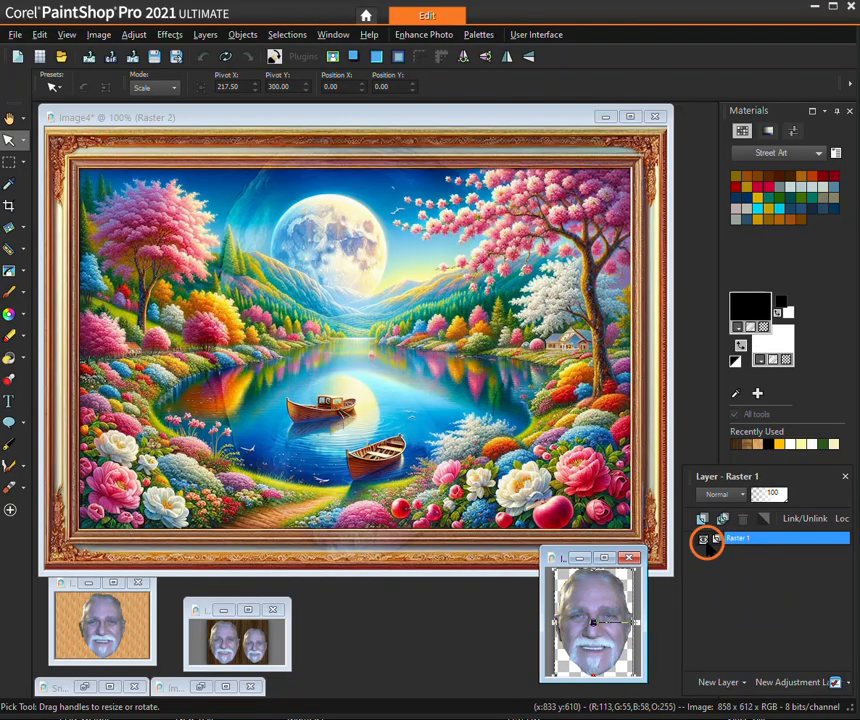
left_click(493, 462)
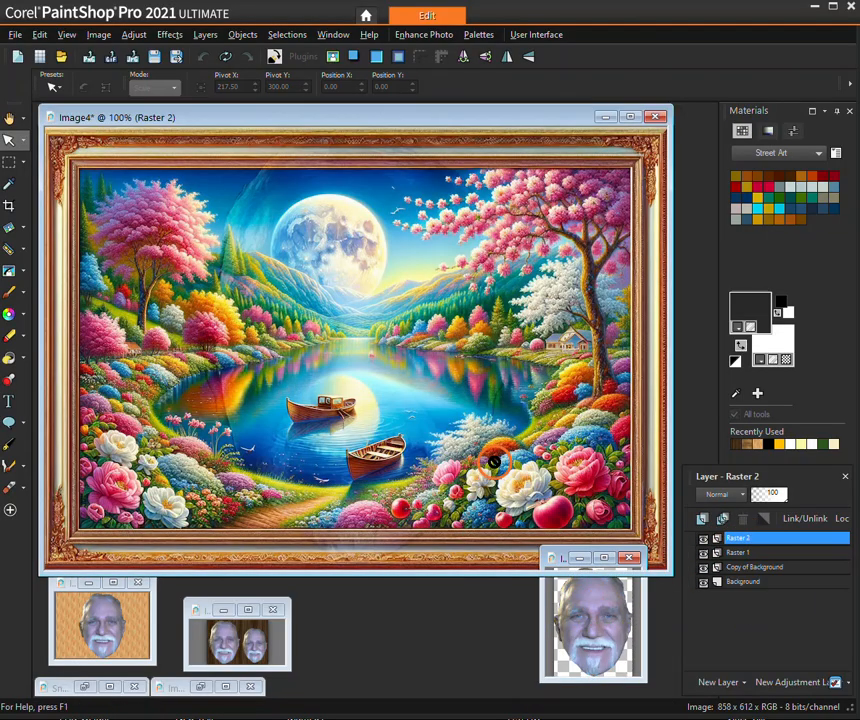
key("ctrl+v")
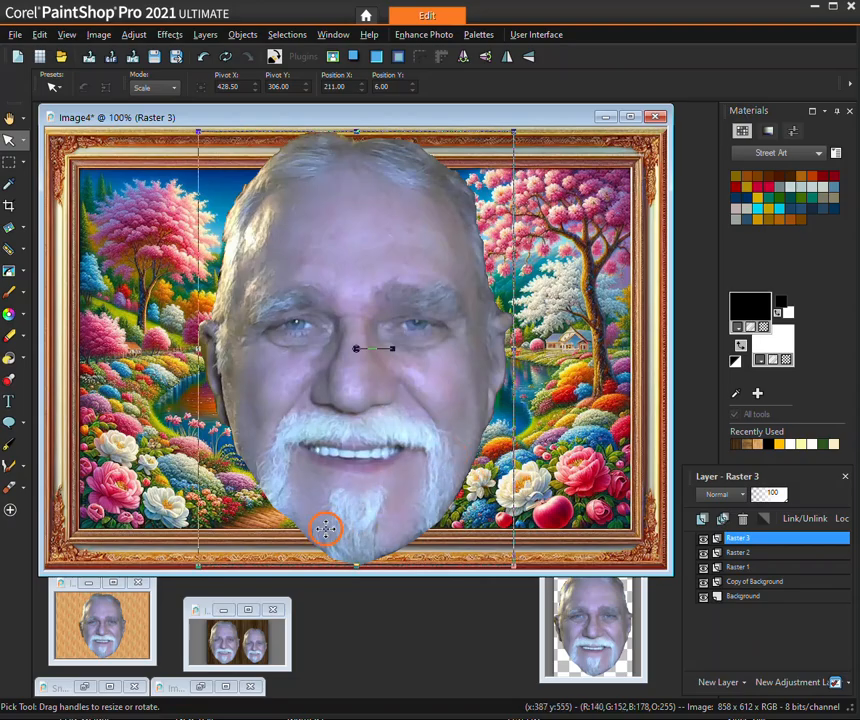
Step: Scale the pasted face down from two opposite corners with the Pick tool so it fits inside the picture frame
left_click(24, 142)
left_click(64, 141)
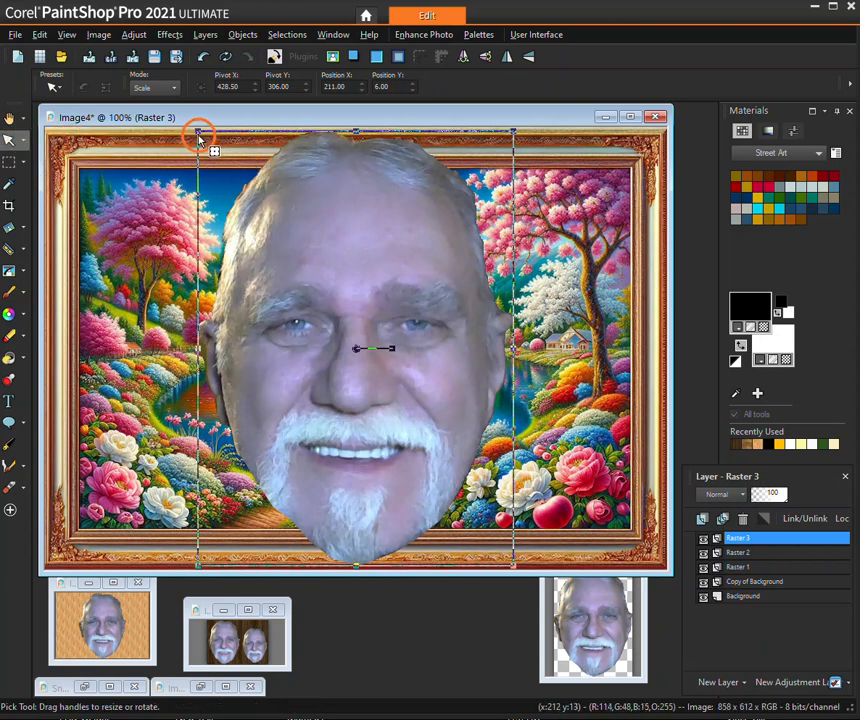
left_click_drag(197, 130, 228, 171)
left_click_drag(514, 563, 484, 522)
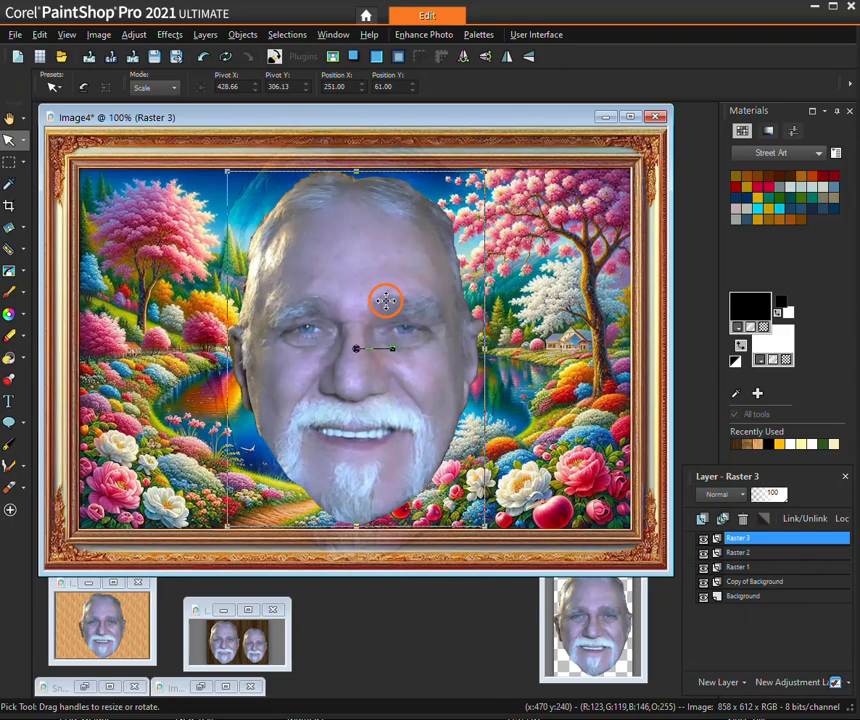
Step: Set the pasted face layer's blend mode to Luminance and switch it on to Luminance (Legacy)
left_click(720, 494)
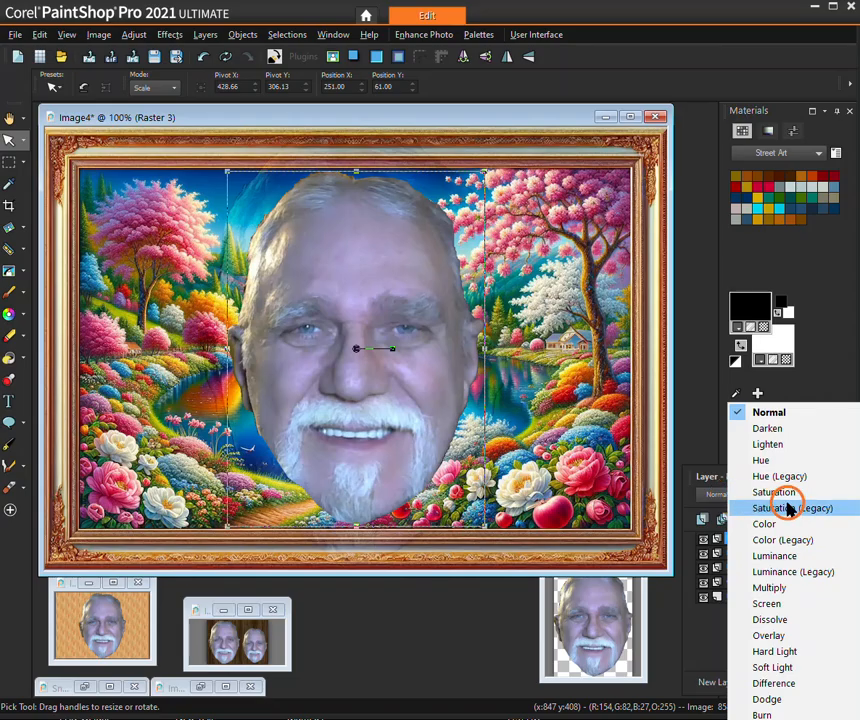
left_click(697, 497)
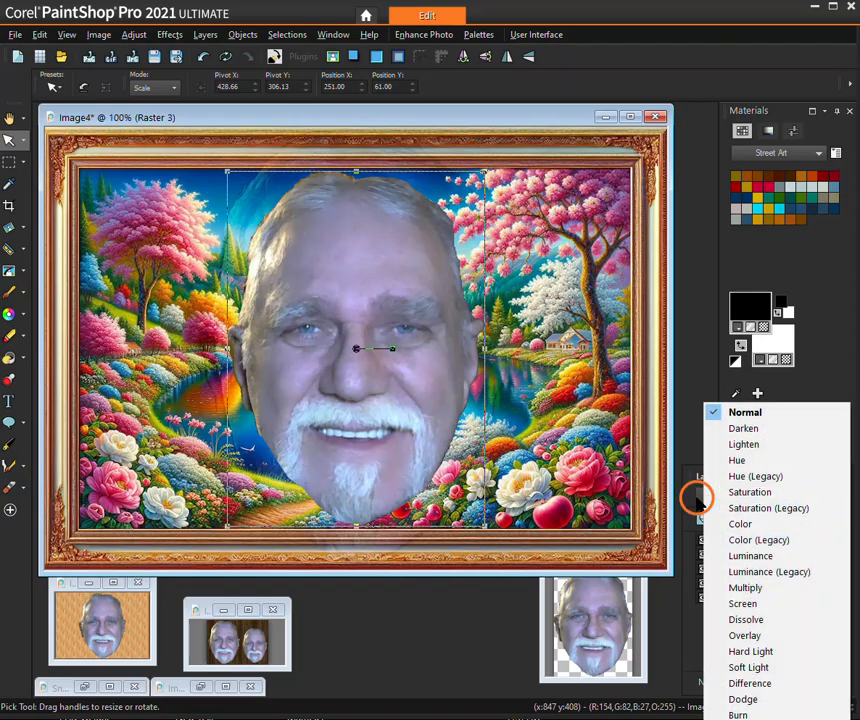
left_click(685, 442)
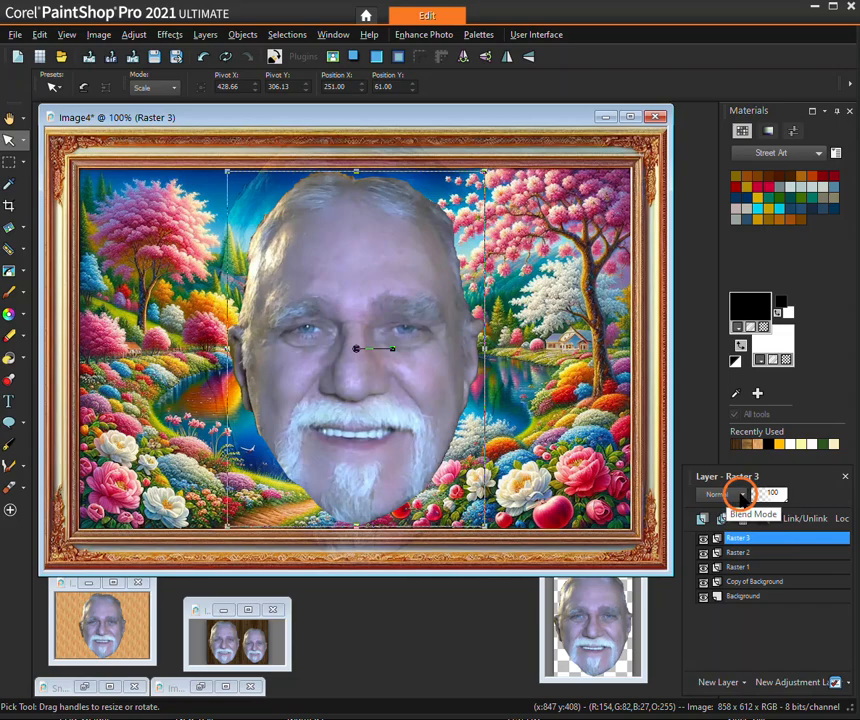
left_click(740, 494)
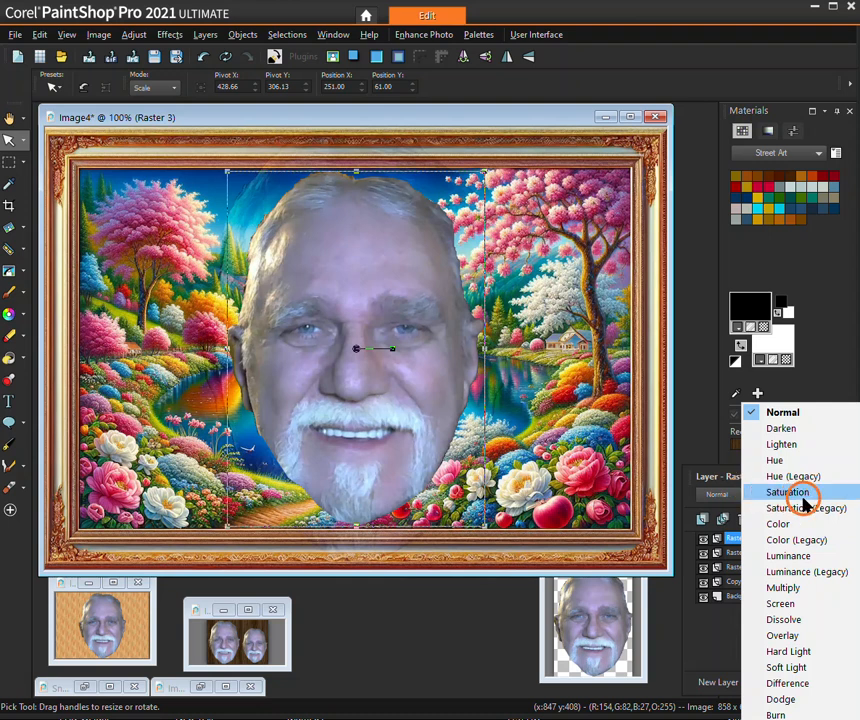
left_click(808, 555)
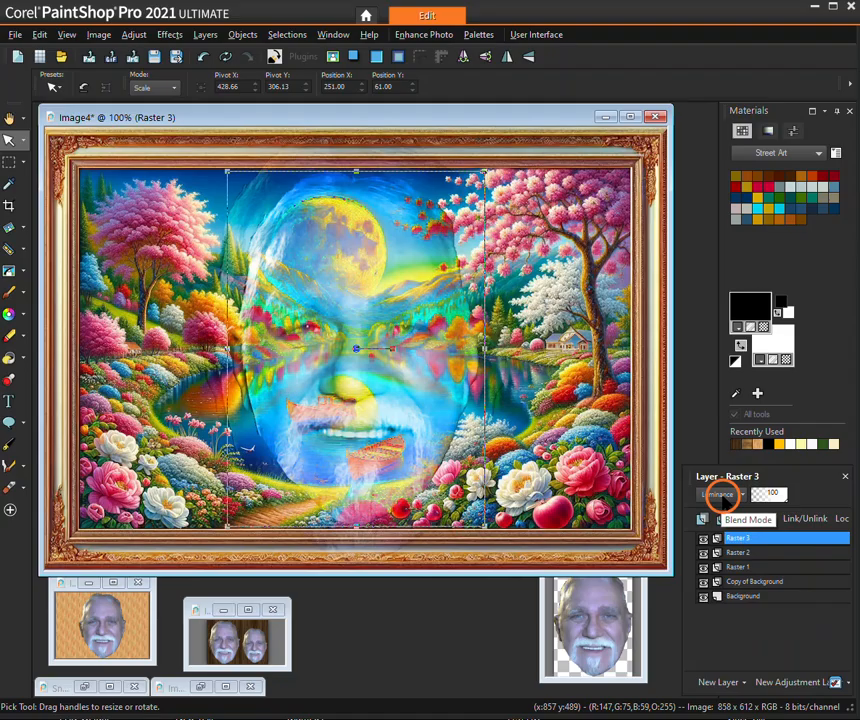
scroll(722, 501, "down", 1)
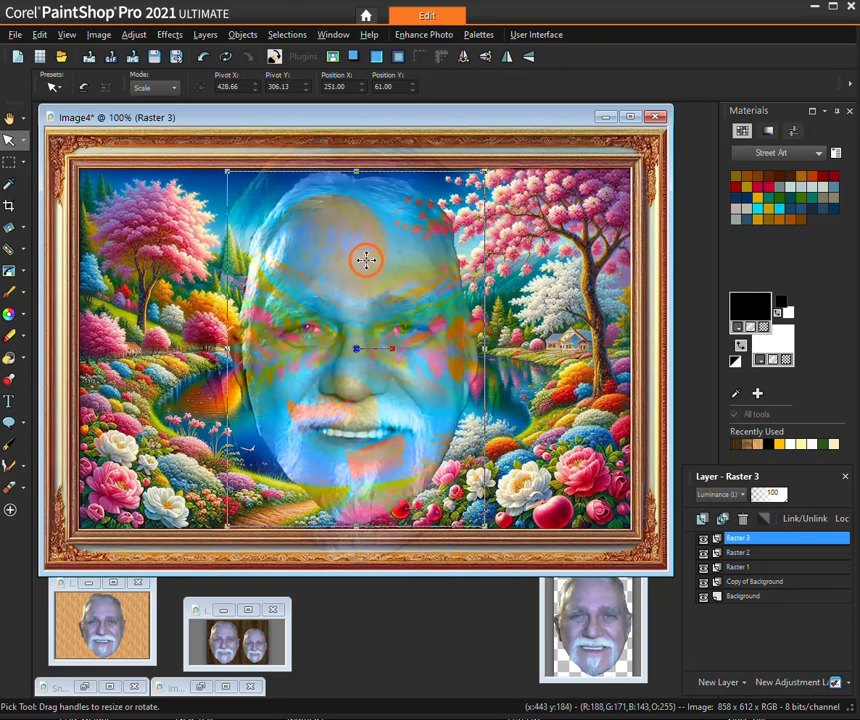
Step: Use the Move tool to shift the blended face over the pink tree and across onto the blossom tree opposite
left_click(22, 140)
left_click(45, 161)
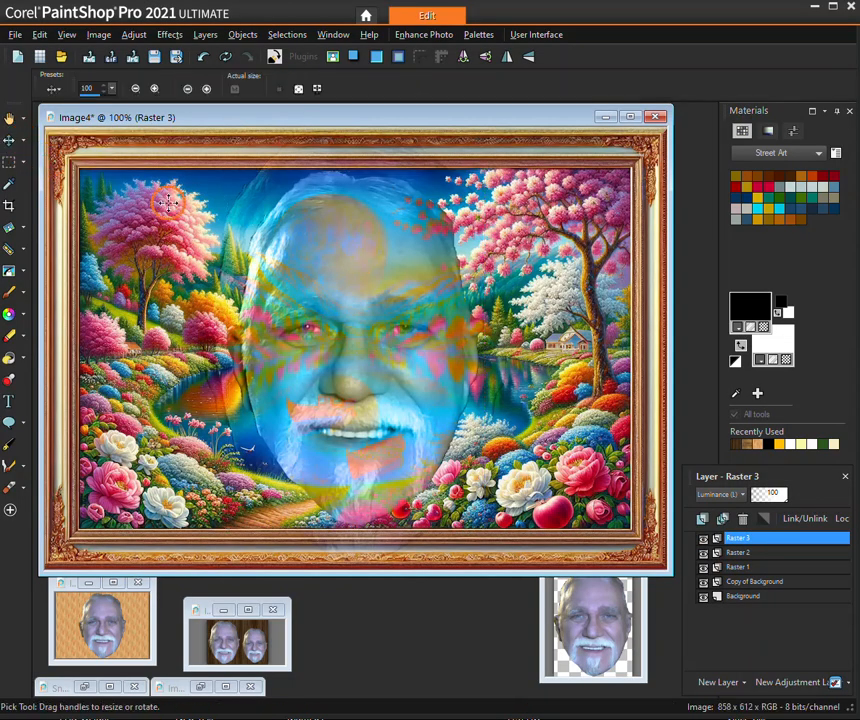
left_click_drag(362, 291, 189, 295)
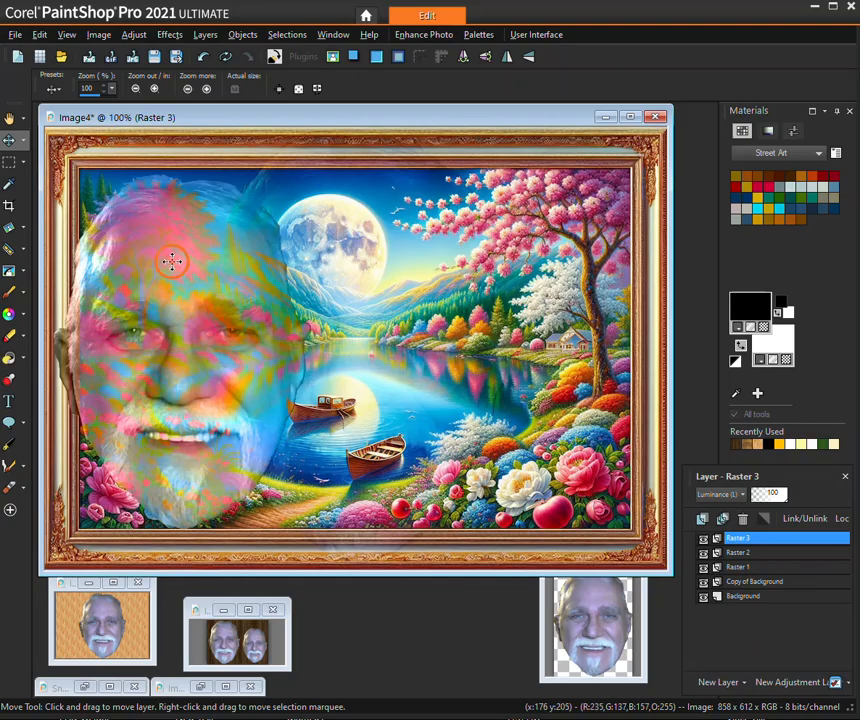
left_click_drag(206, 239, 513, 238)
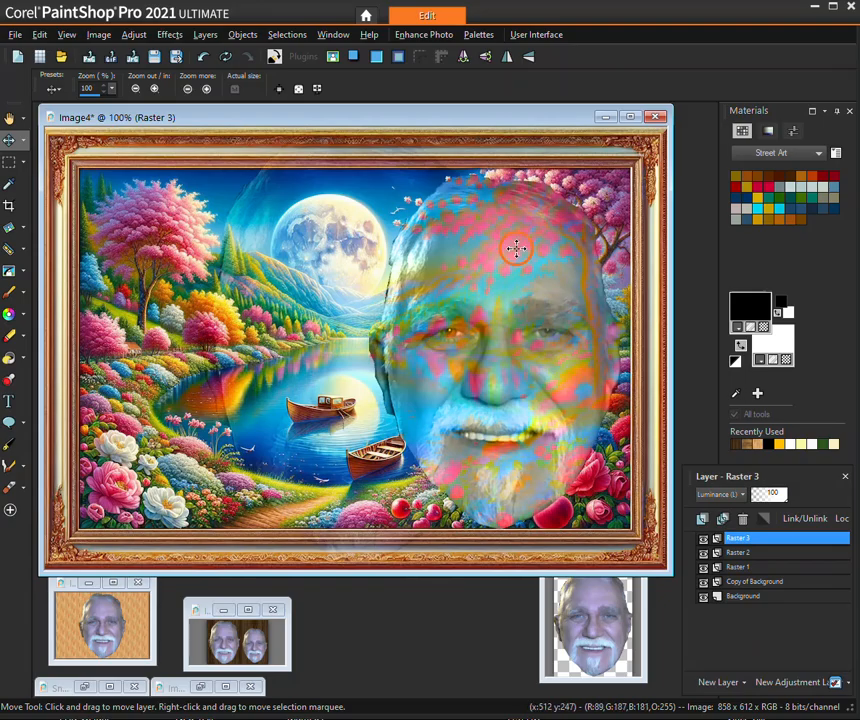
Step: Minimize the landscape image and bring up the light wood-grain portrait, enlarged in the middle of the workspace
left_click(605, 118)
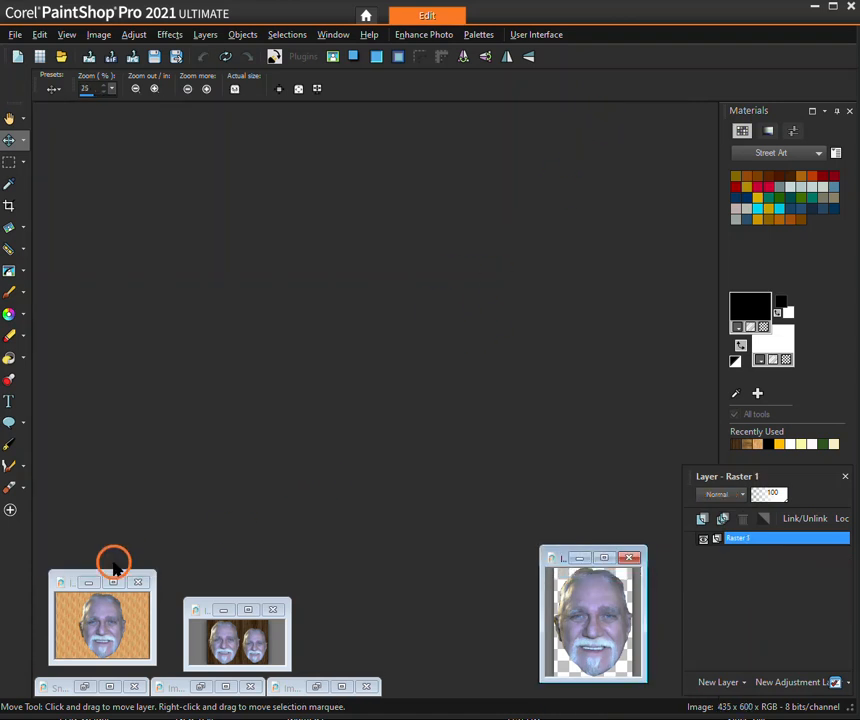
left_click(69, 582)
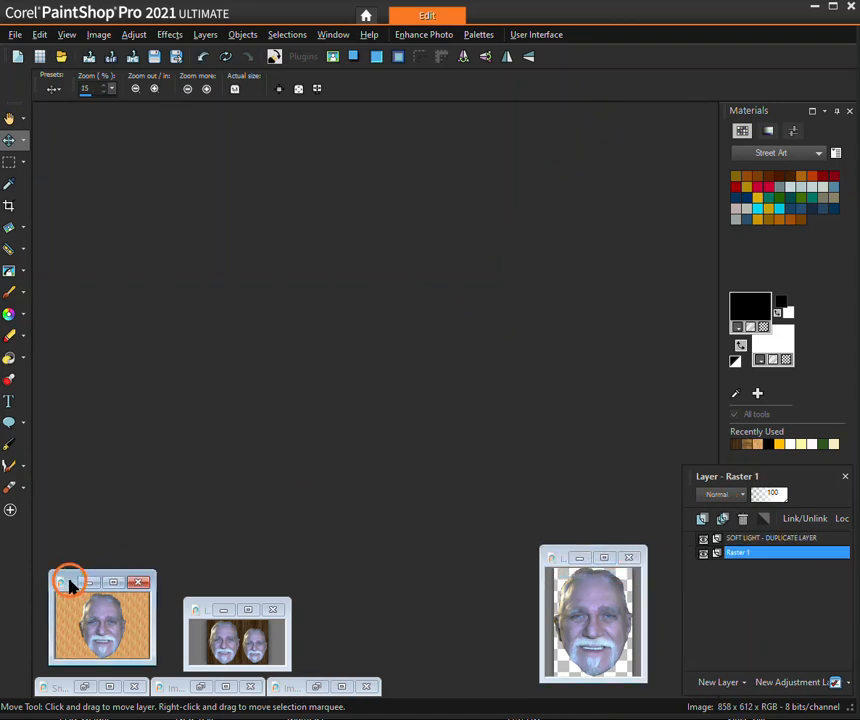
left_click_drag(70, 580, 151, 181)
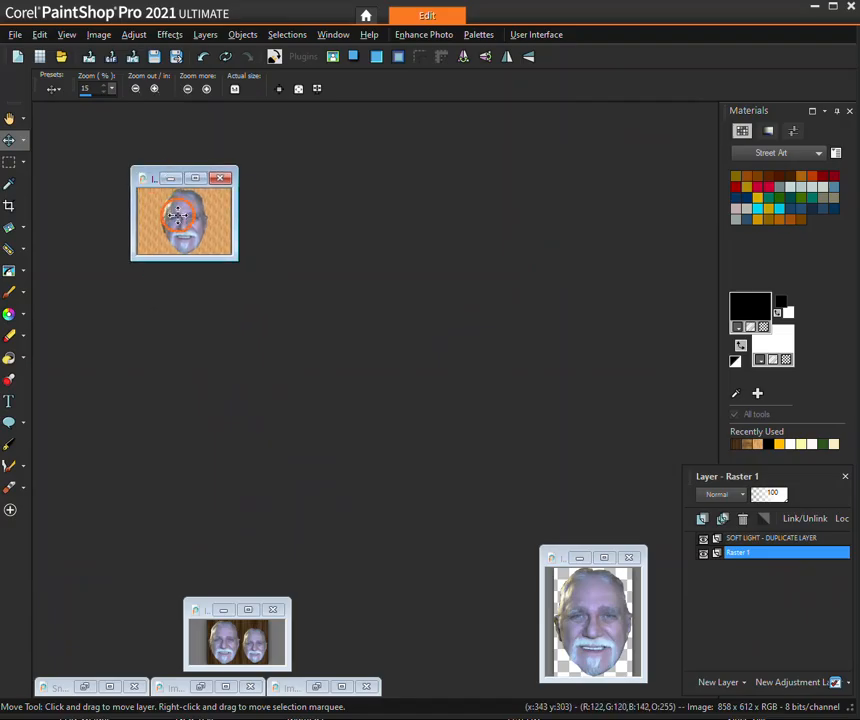
scroll(177, 208, "up", 4)
scroll(177, 210, "up", 2)
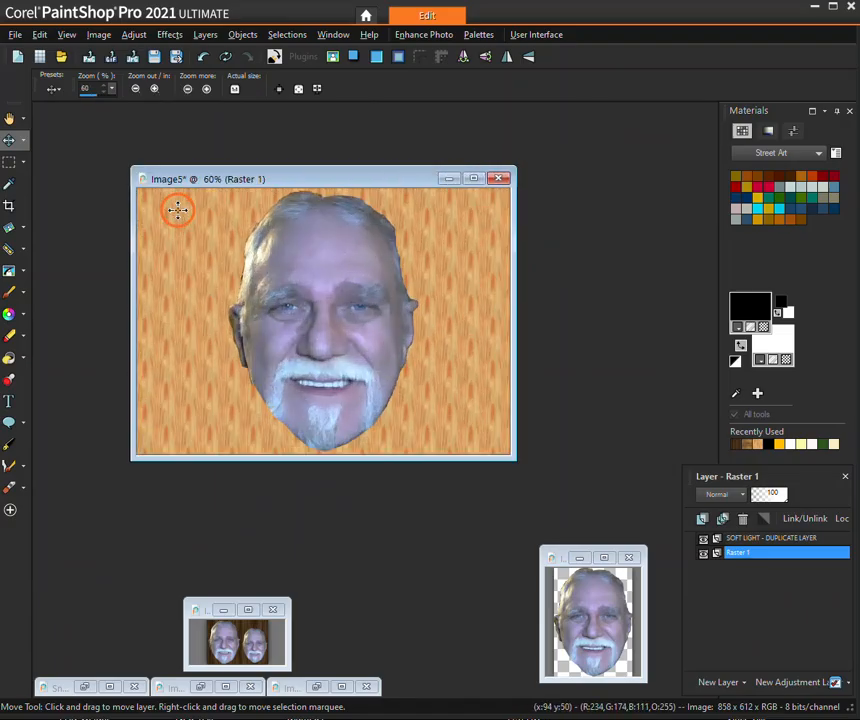
left_click_drag(385, 178, 324, 139)
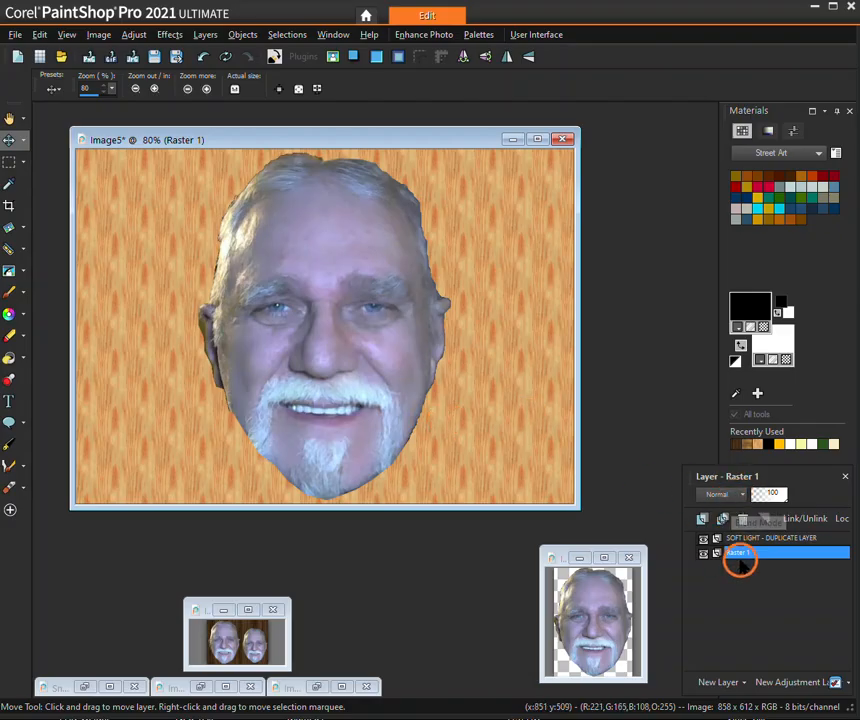
Step: Set the SOFT LIGHT - DUPLICATE LAYER's blend mode to Luminance
left_click(770, 538)
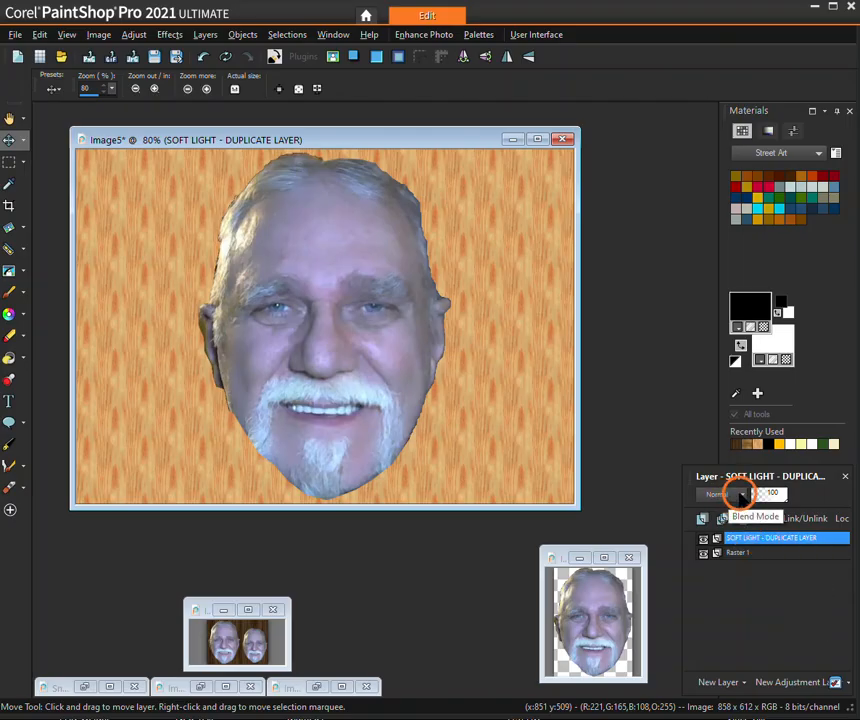
left_click(739, 494)
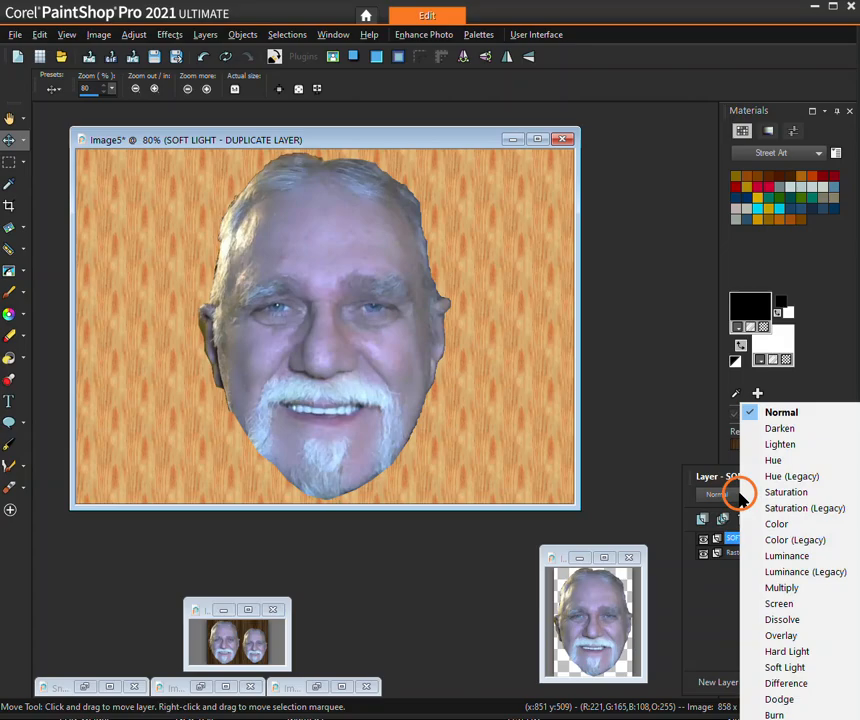
left_click(830, 557)
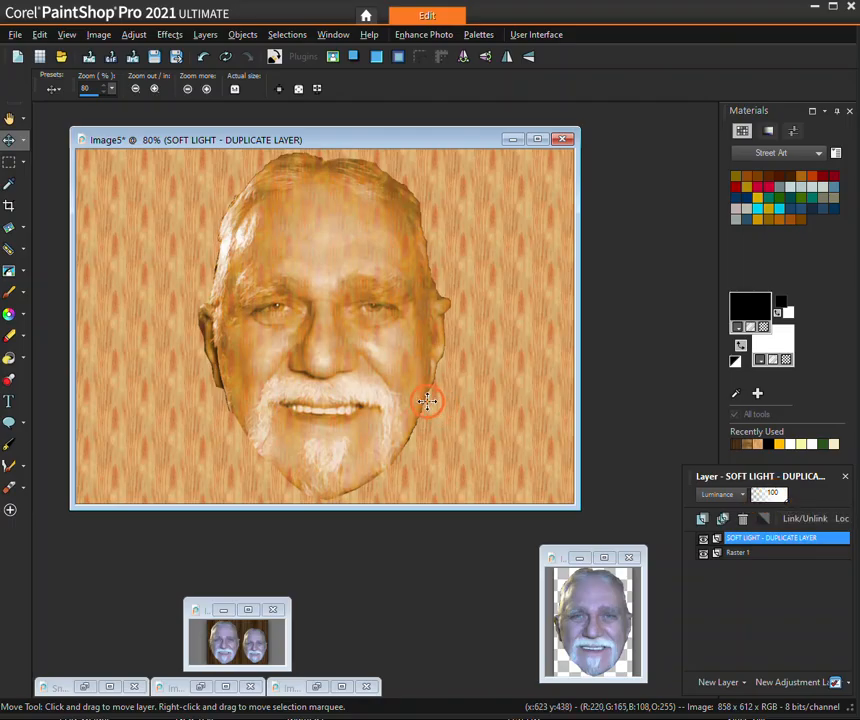
Step: Try several reduced opacities on the face layer over the wood and restore its opacity to 100
left_click(770, 498)
left_click(770, 498)
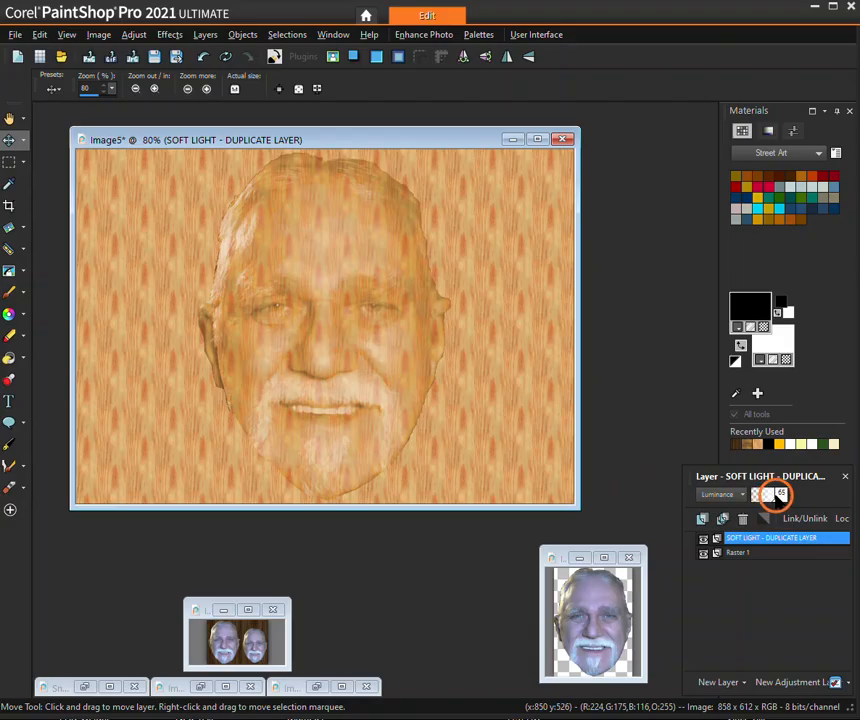
left_click(779, 497)
left_click(767, 498)
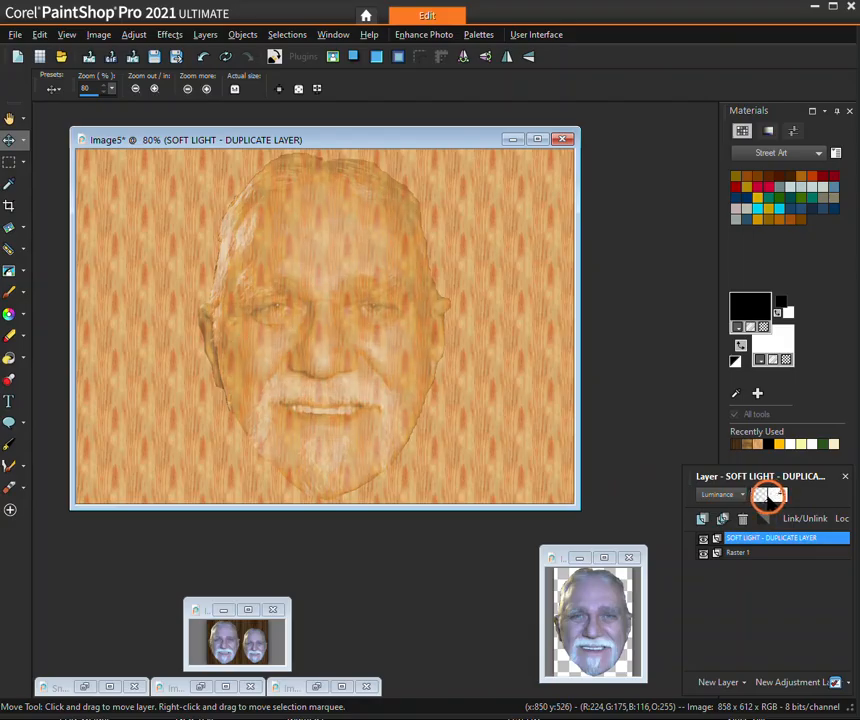
left_click(762, 497)
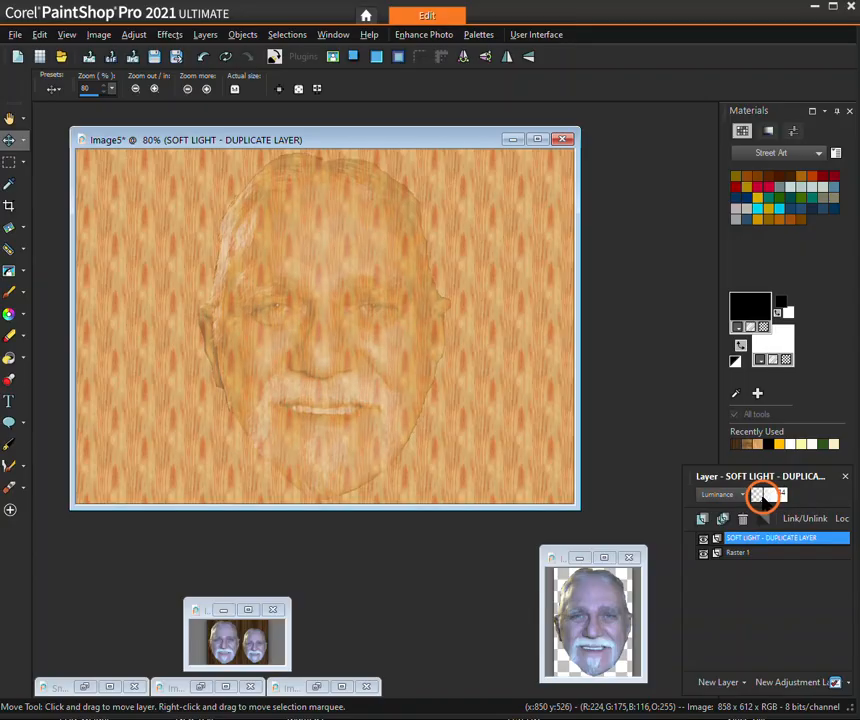
left_click_drag(768, 499, 802, 499)
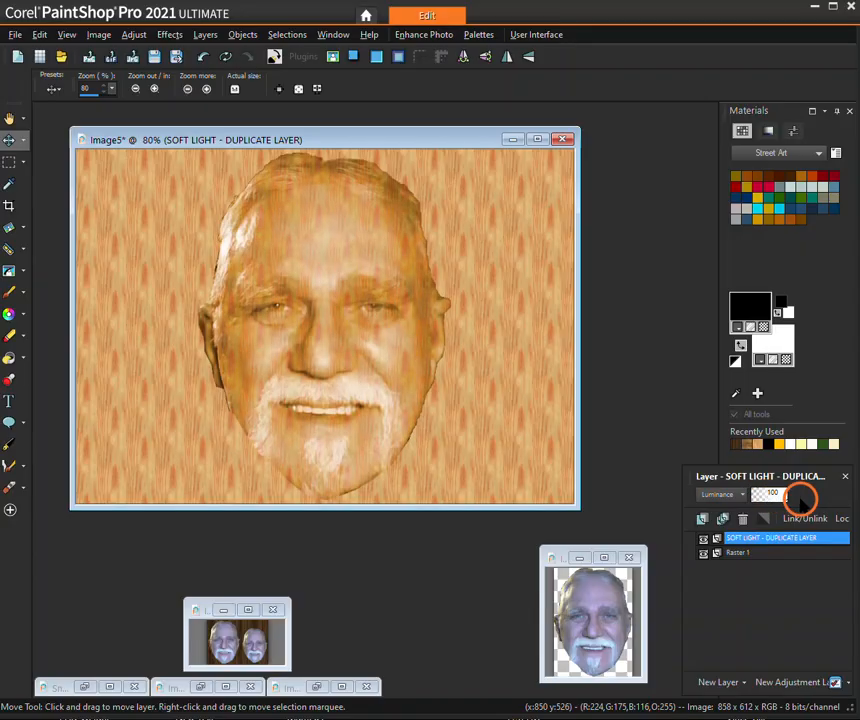
Step: Set the wood-grain portrait's face layer to Soft Light blending and duplicate that layer twice
left_click(729, 495)
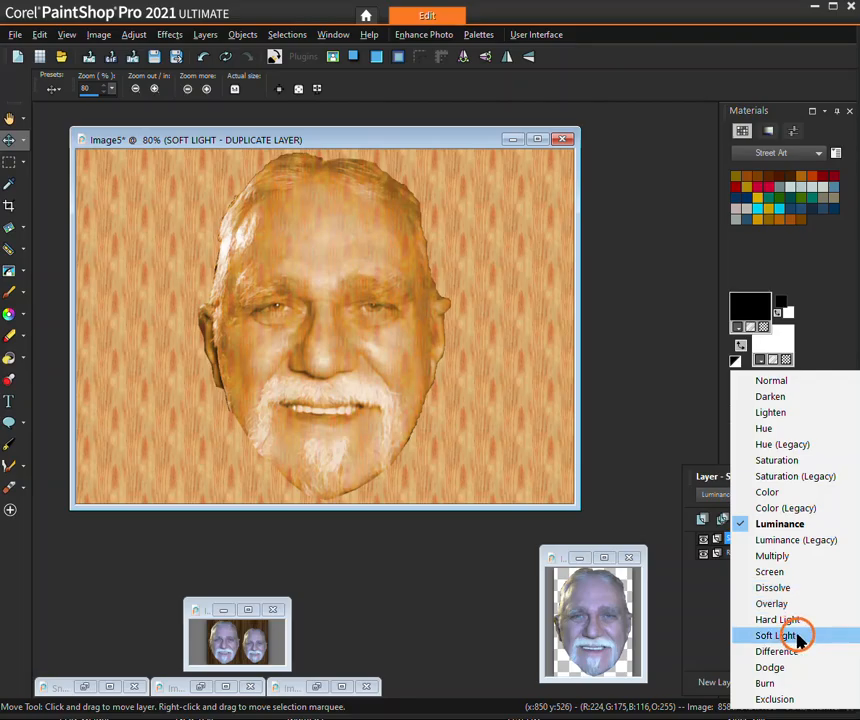
left_click(798, 638)
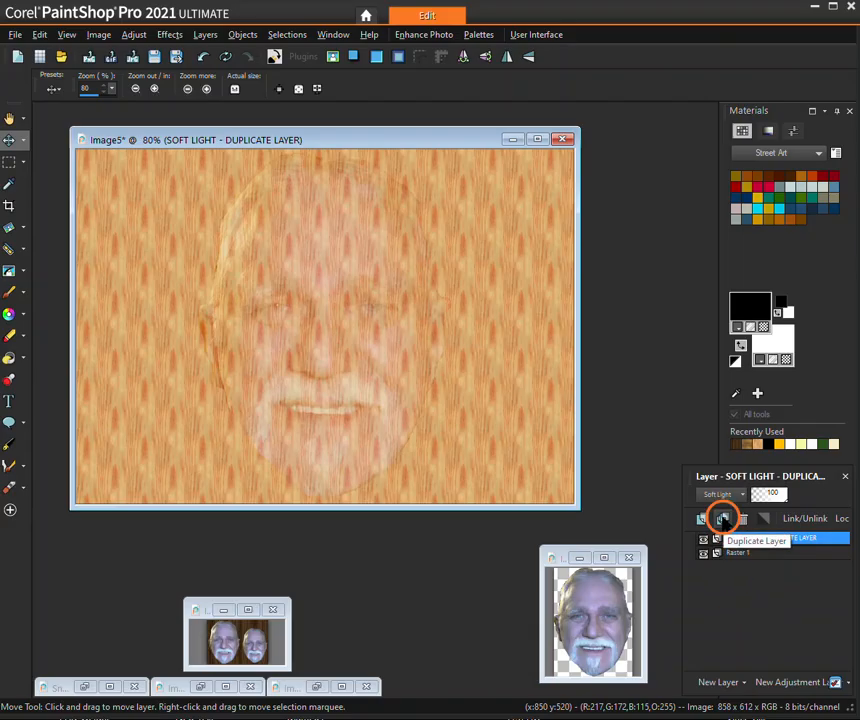
left_click(723, 517)
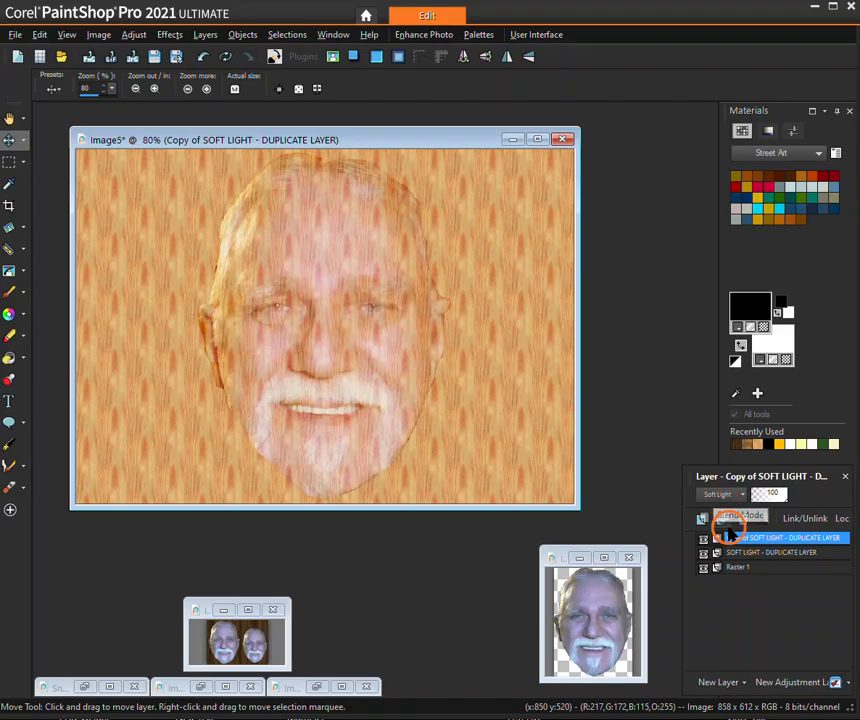
left_click(723, 517)
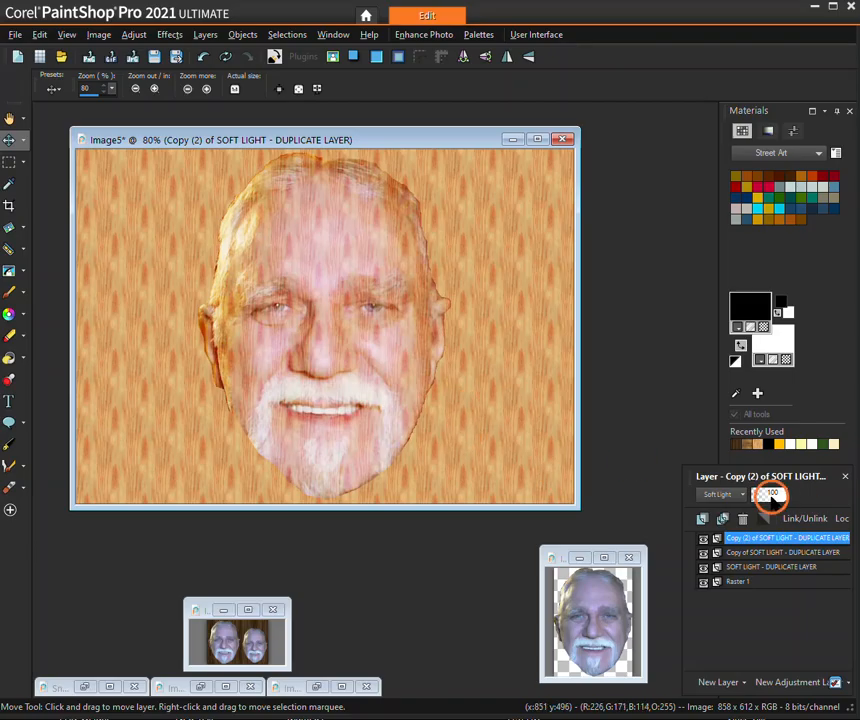
Step: Lower the opacity of the topmost Soft Light copy to 46
type("5")
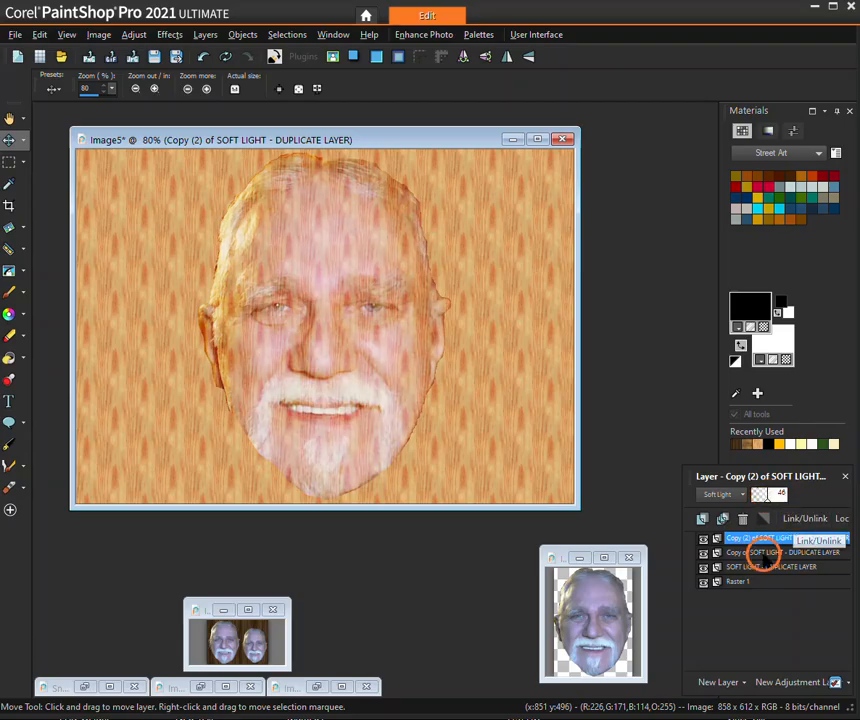
mouse_move(752, 551)
left_click_drag(752, 551, 762, 539)
left_click(763, 538)
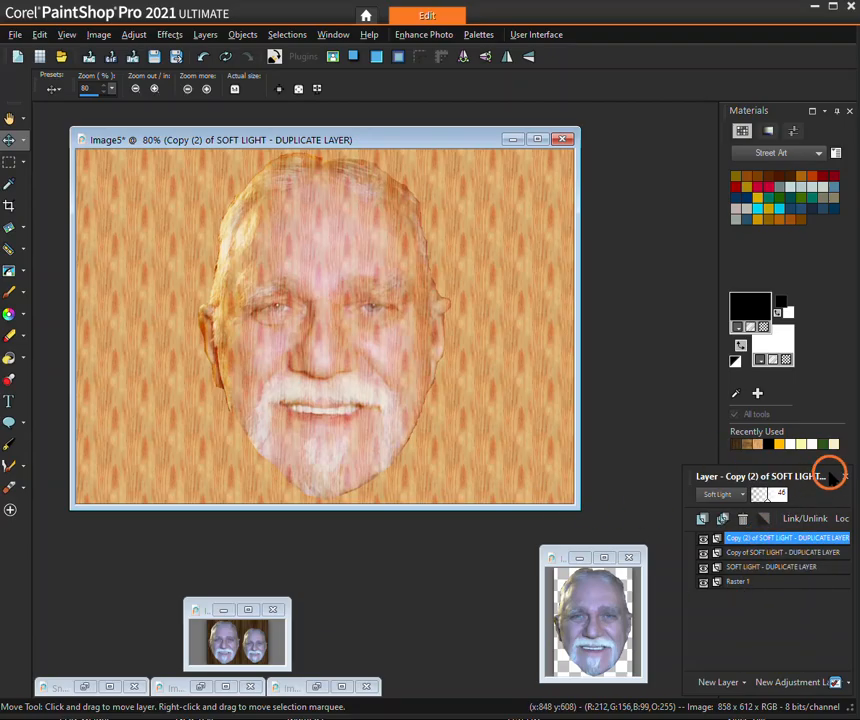
Step: Minimize the light wood-grain portrait and bring up the dark wood image with two faces, enlarged to 107%
left_click(513, 140)
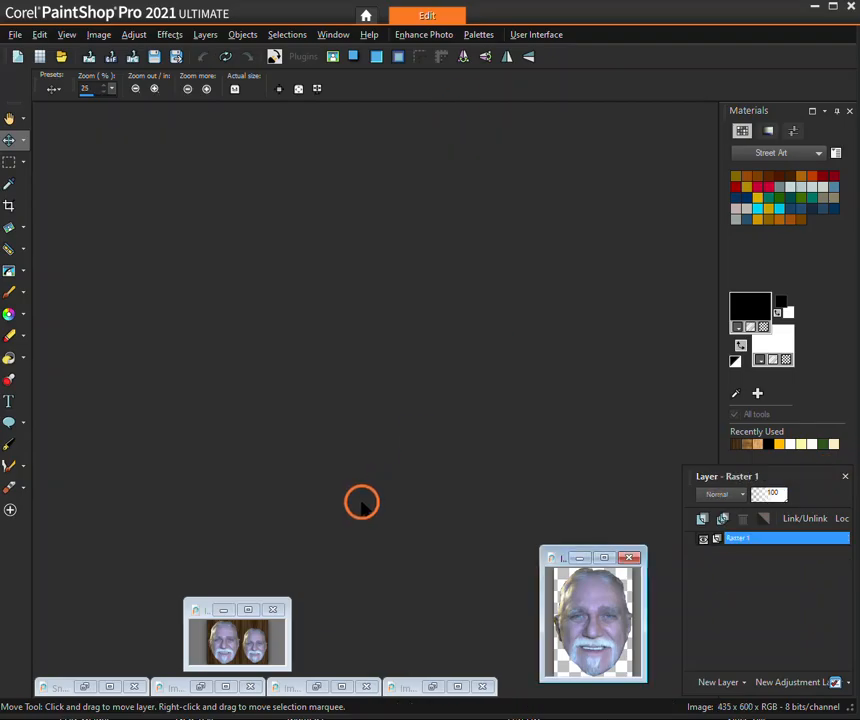
left_click(205, 632)
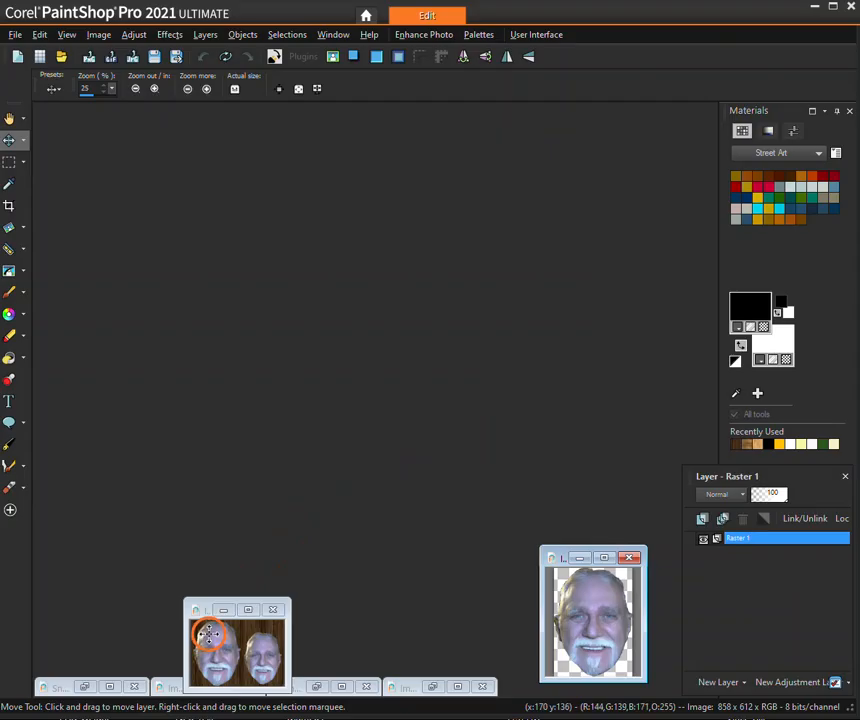
scroll(205, 632, "up", 5)
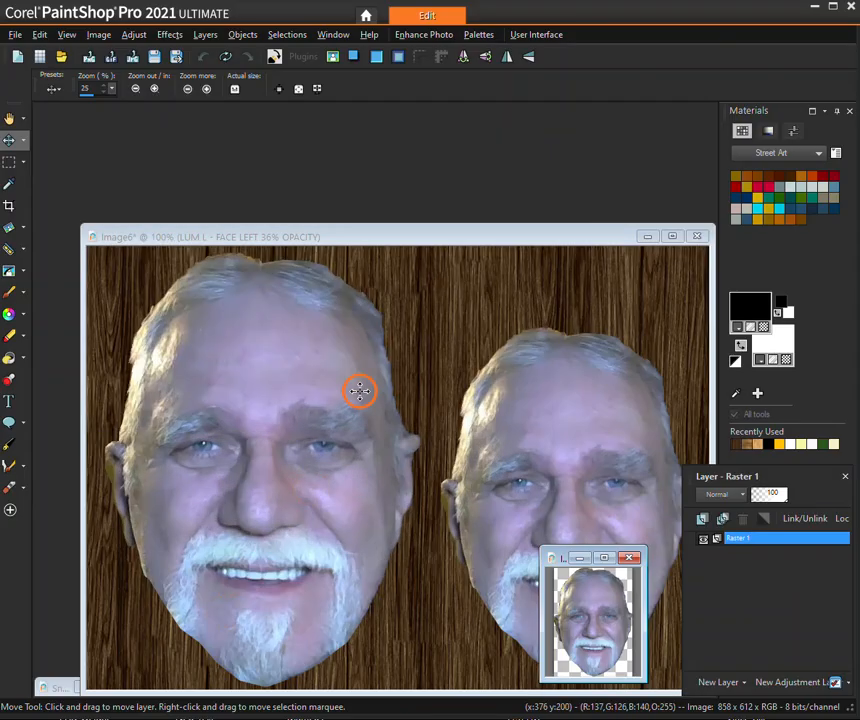
left_click(460, 239)
left_click_drag(416, 238, 387, 146)
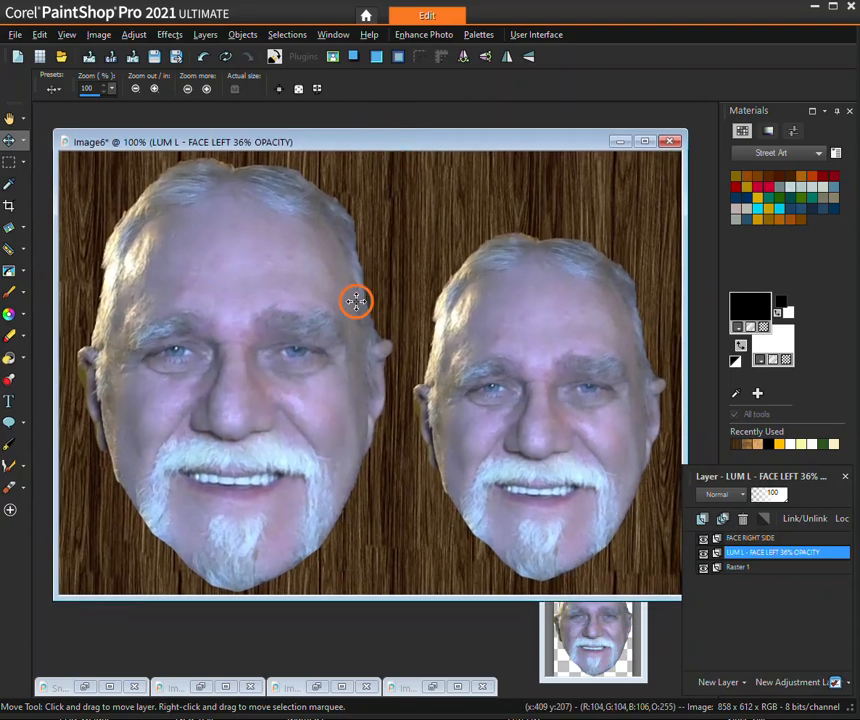
scroll(355, 301, "up", 1)
scroll(359, 292, "up", 1)
scroll(362, 294, "down", 1)
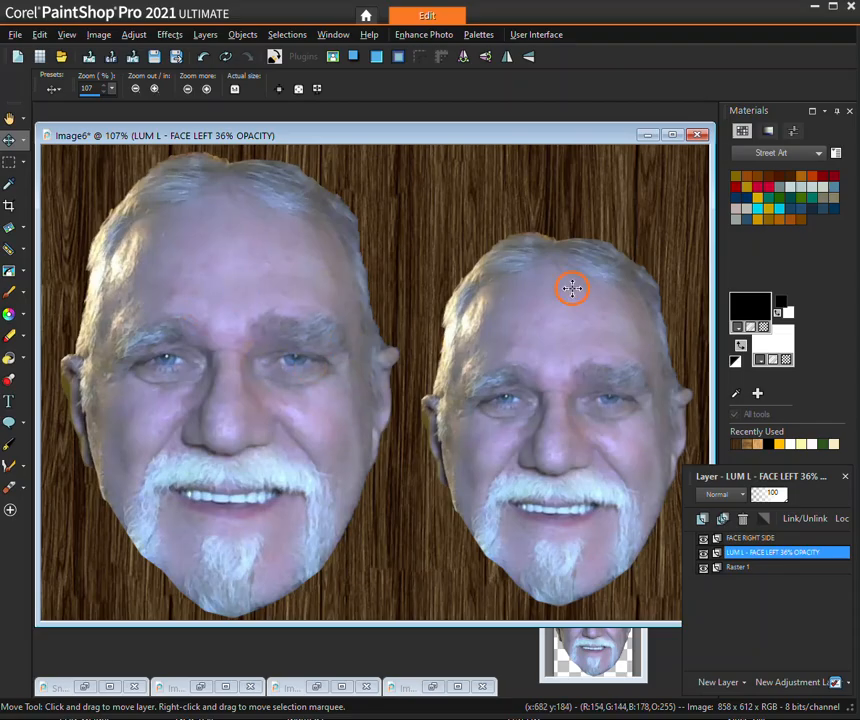
Step: Set the LUM L - FACE LEFT 36% OPACITY layer's blend mode to Luminance (Legacy) and lower its opacity to 38
mouse_move(737, 560)
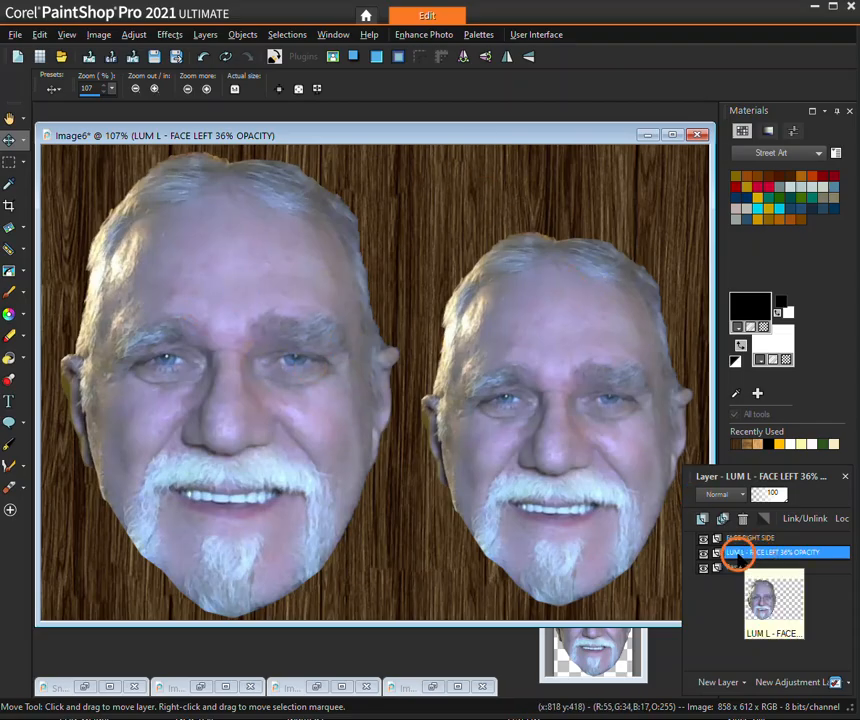
left_click(724, 496)
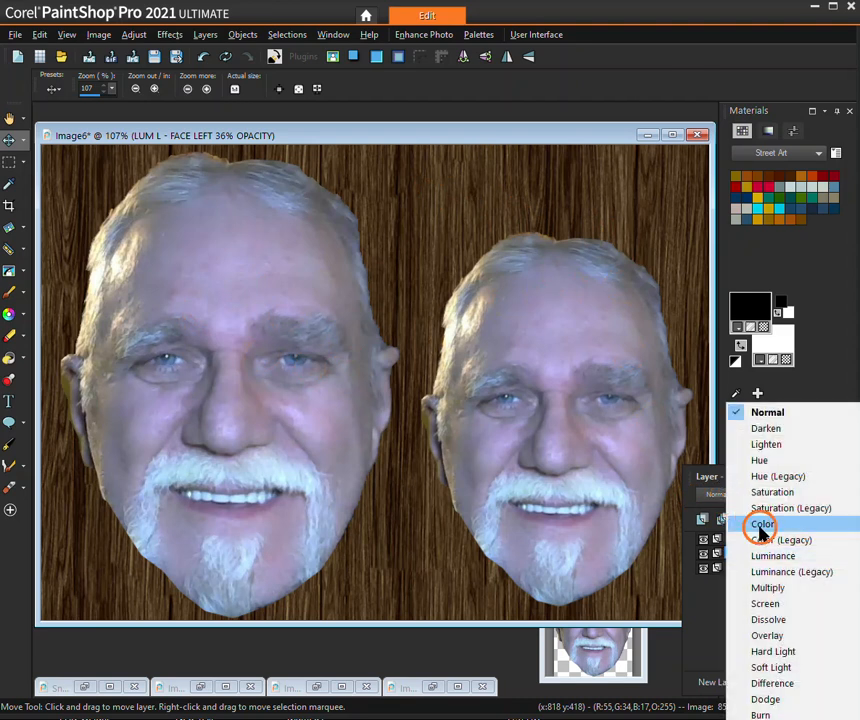
left_click(774, 560)
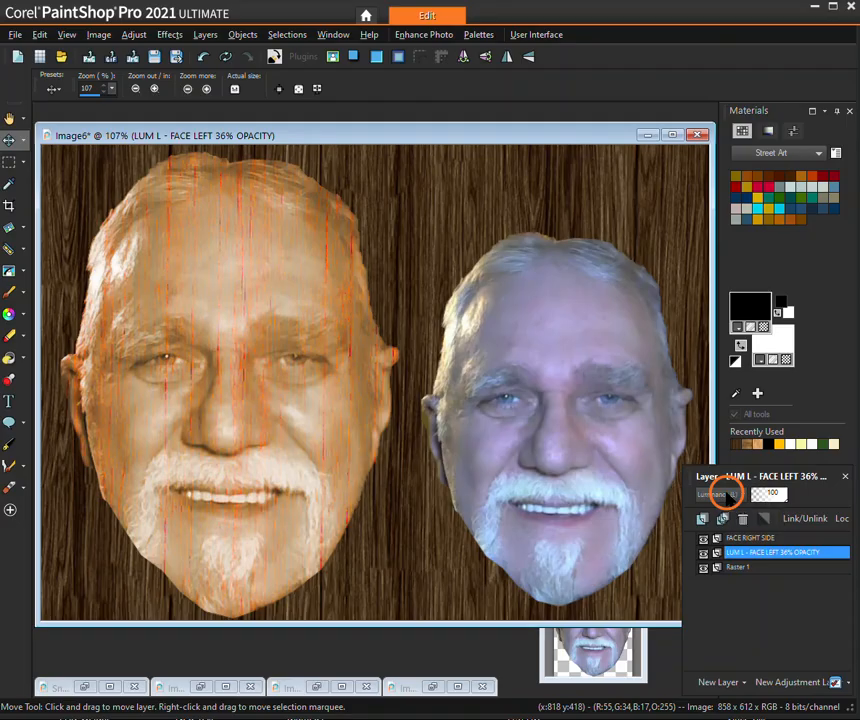
scroll(724, 494, "down", 1)
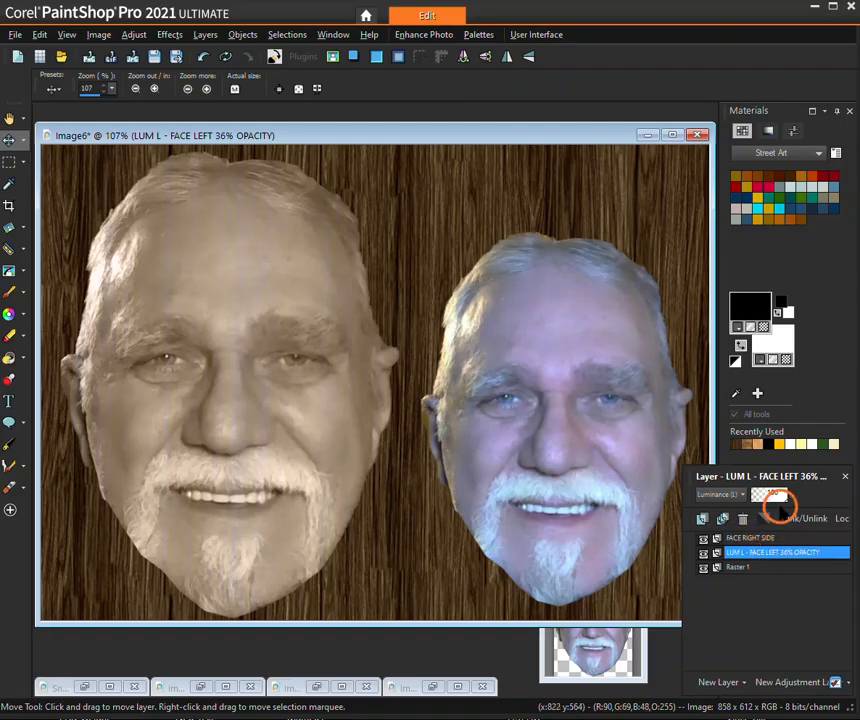
left_click(767, 499)
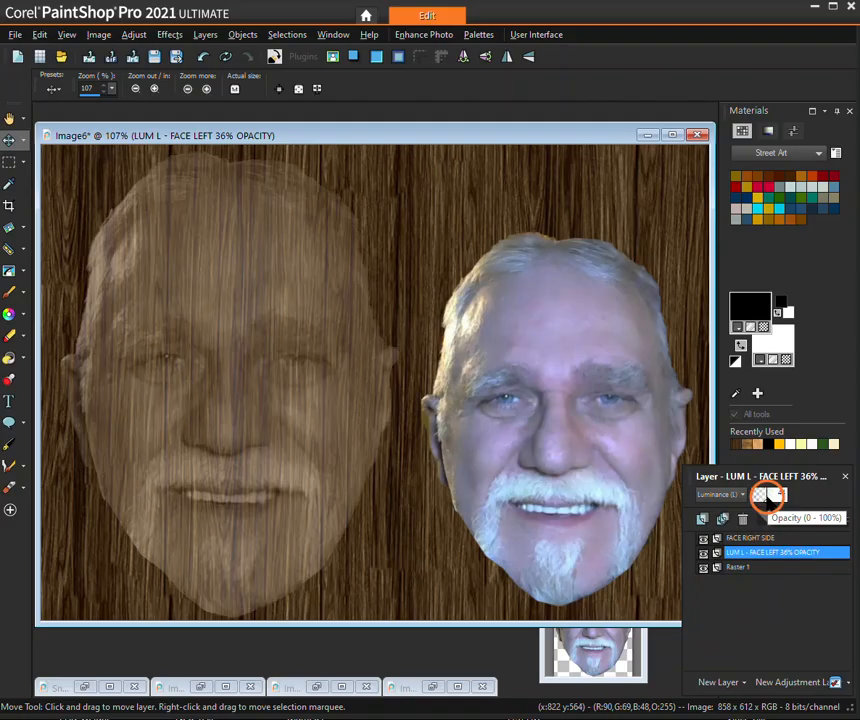
left_click_drag(767, 496, 764, 498)
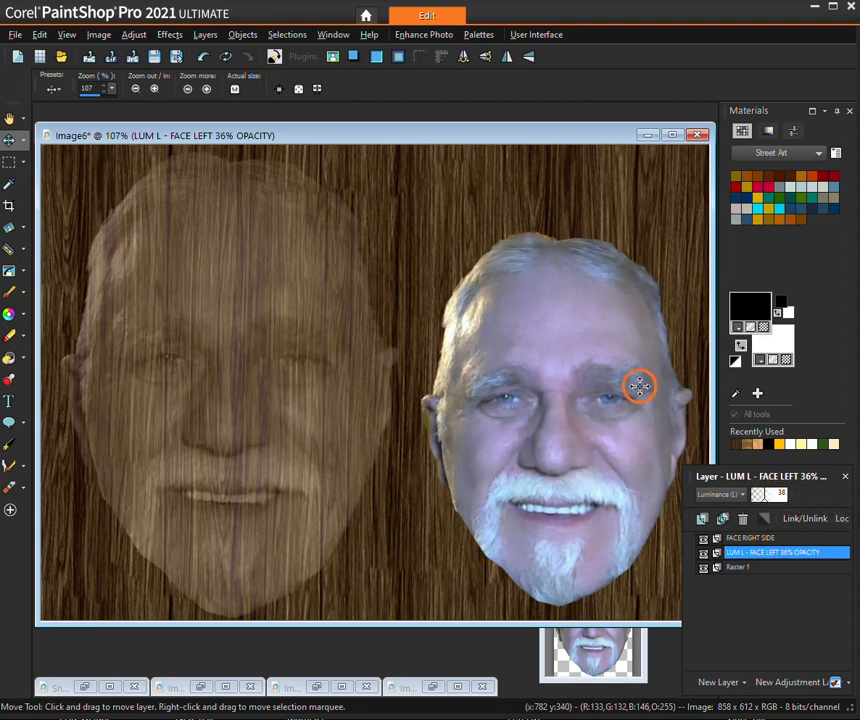
Step: Try the Luminance (Legacy) and Screen blend modes on the FACE RIGHT SIDE layer
left_click(599, 316)
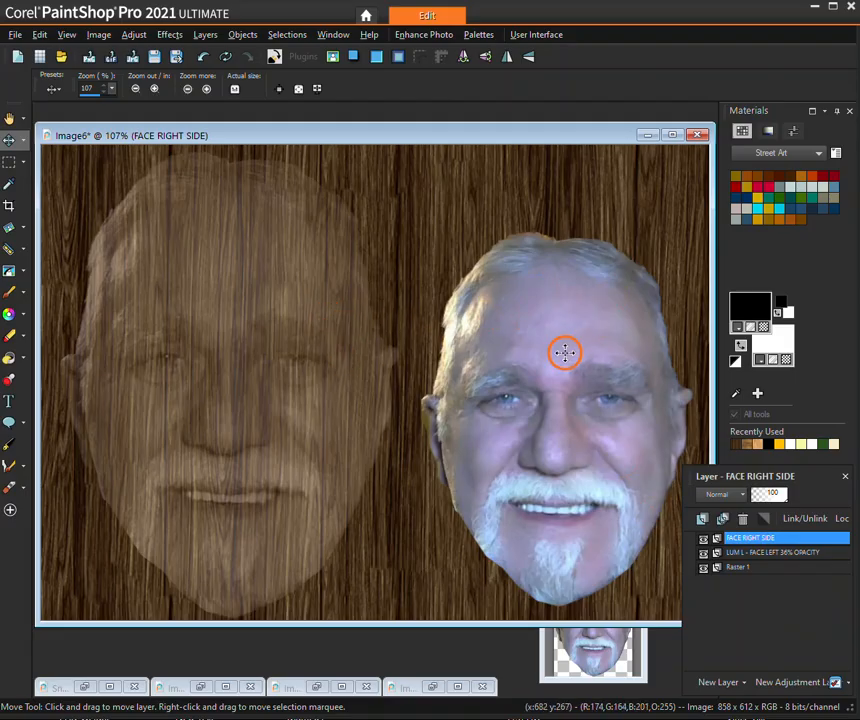
mouse_move(748, 540)
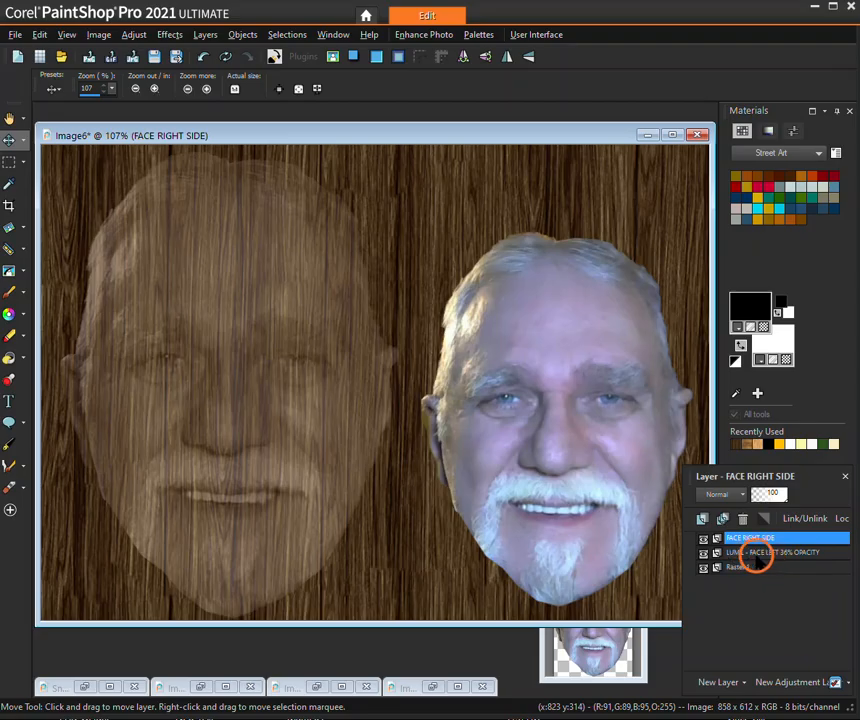
mouse_move(766, 559)
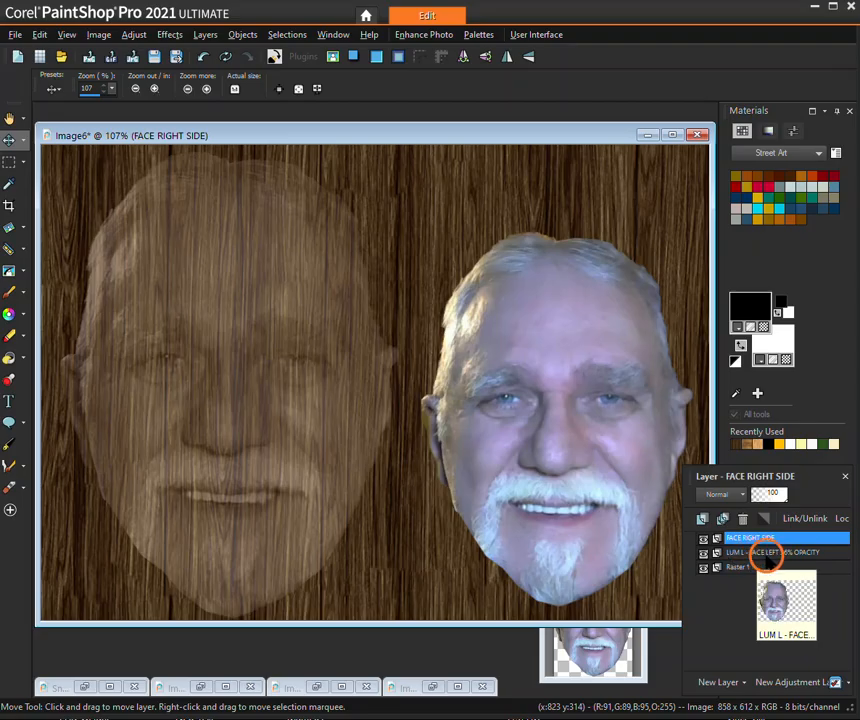
left_click(744, 495)
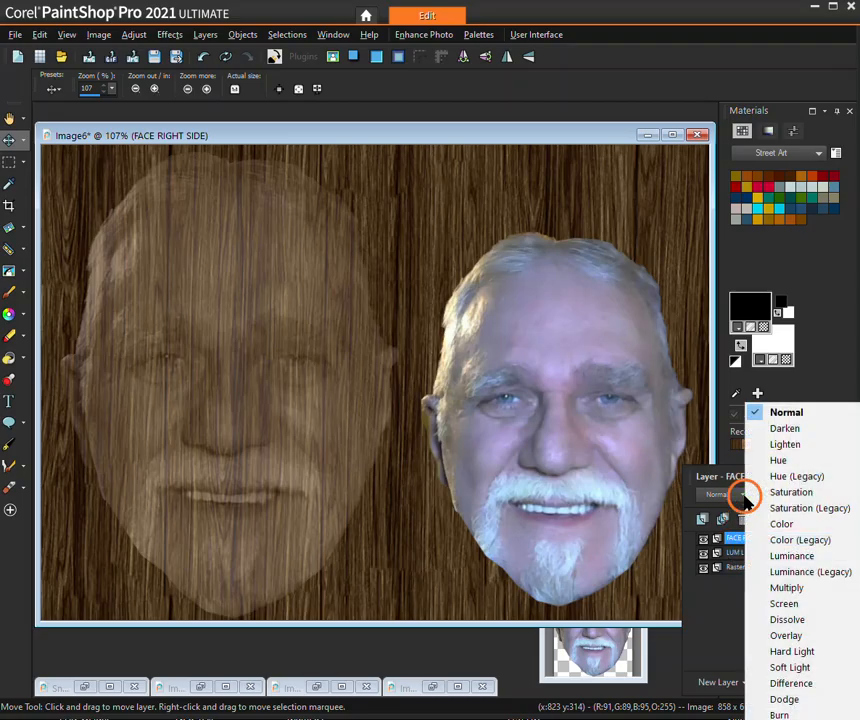
left_click(803, 571)
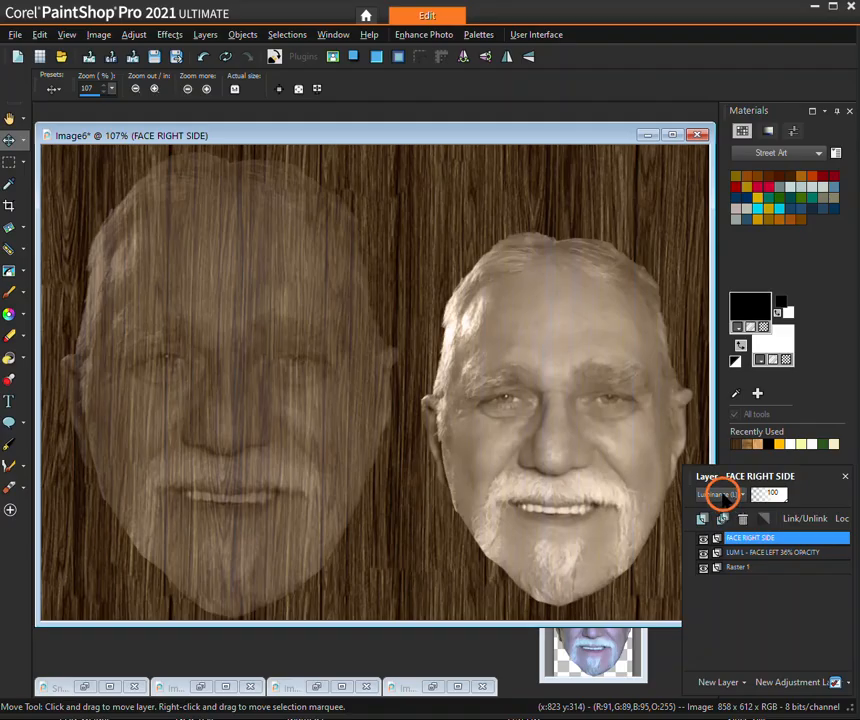
scroll(722, 497, "down", 3)
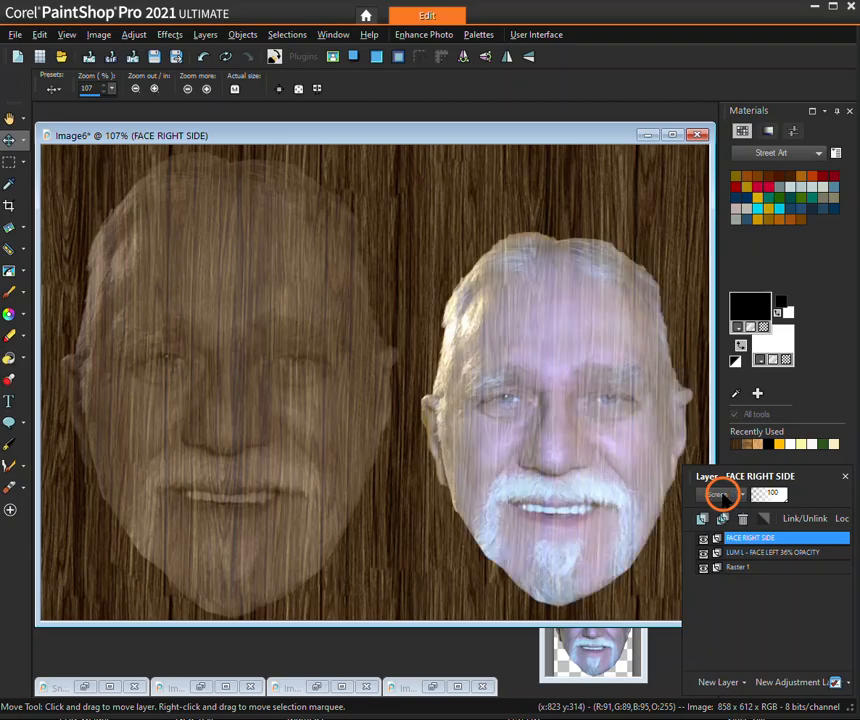